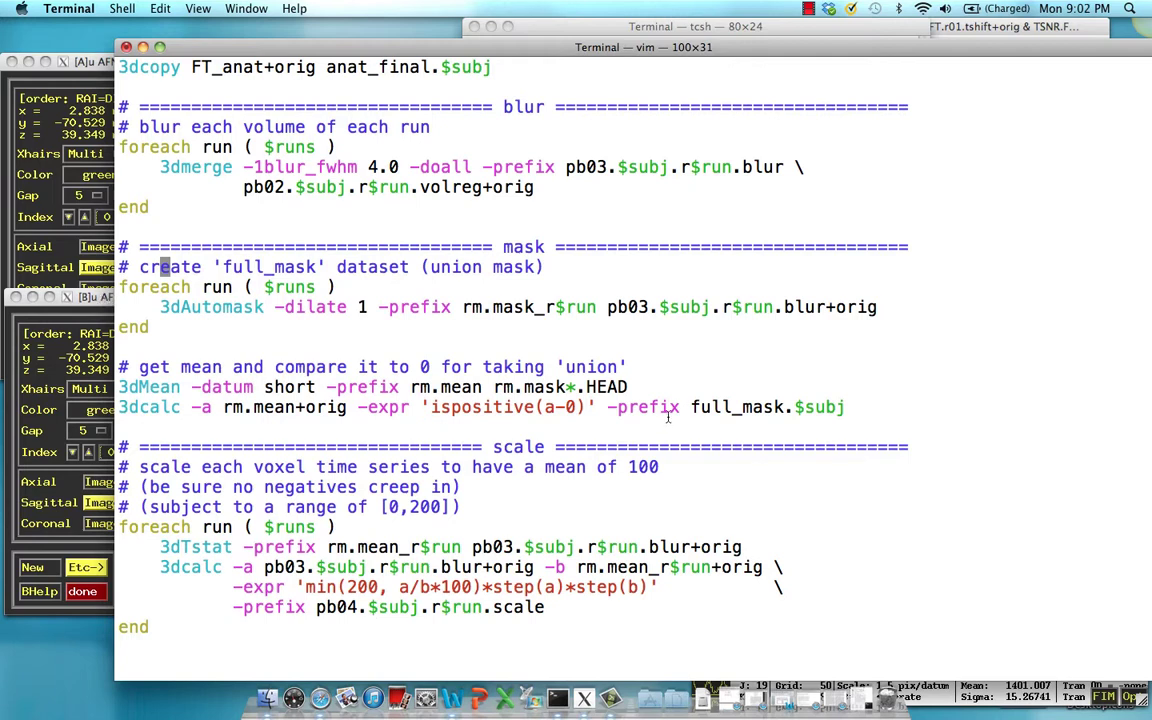
Step: Open a sagittal view of the EPI with full_mask.FT as the red overlay
{"action": "left_click", "coordinate": [78, 95]}
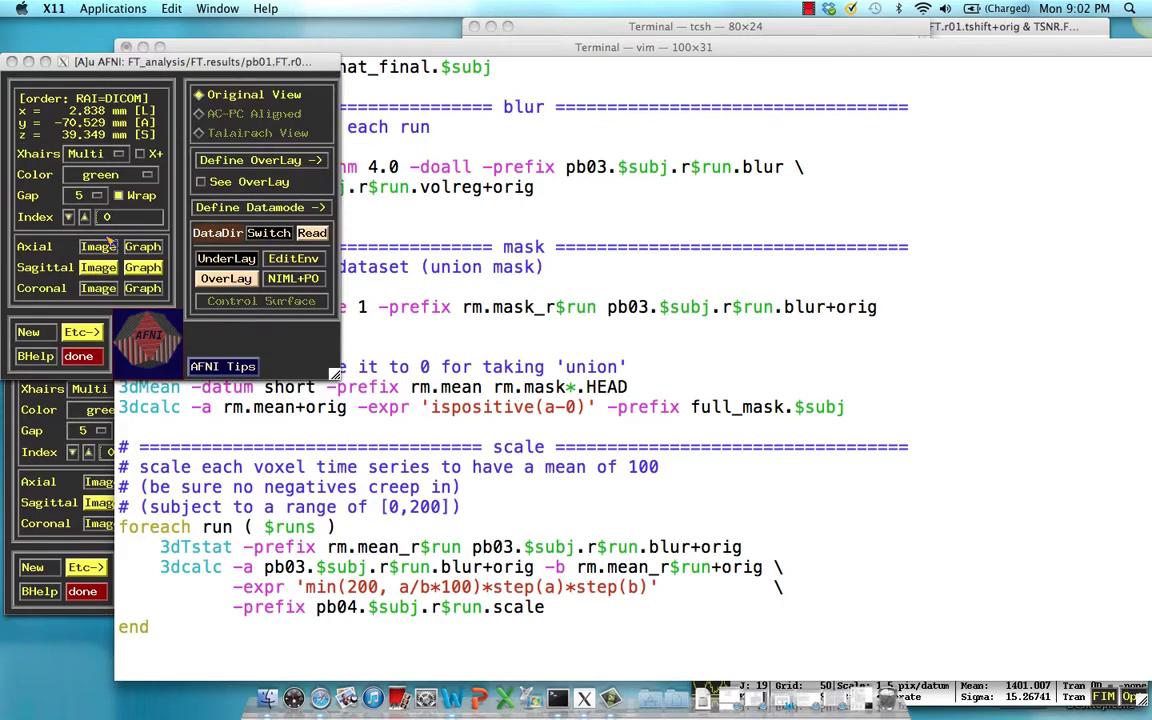
{"action": "left_click", "coordinate": [98, 267]}
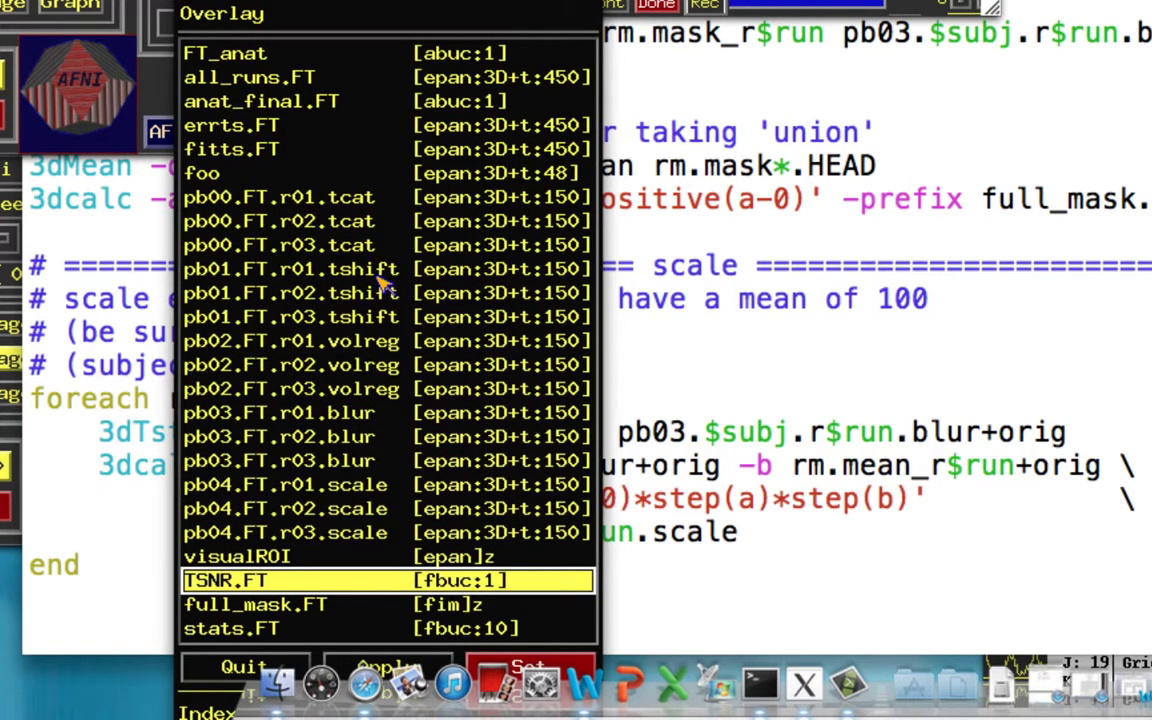
{"action": "left_click", "coordinate": [255, 604]}
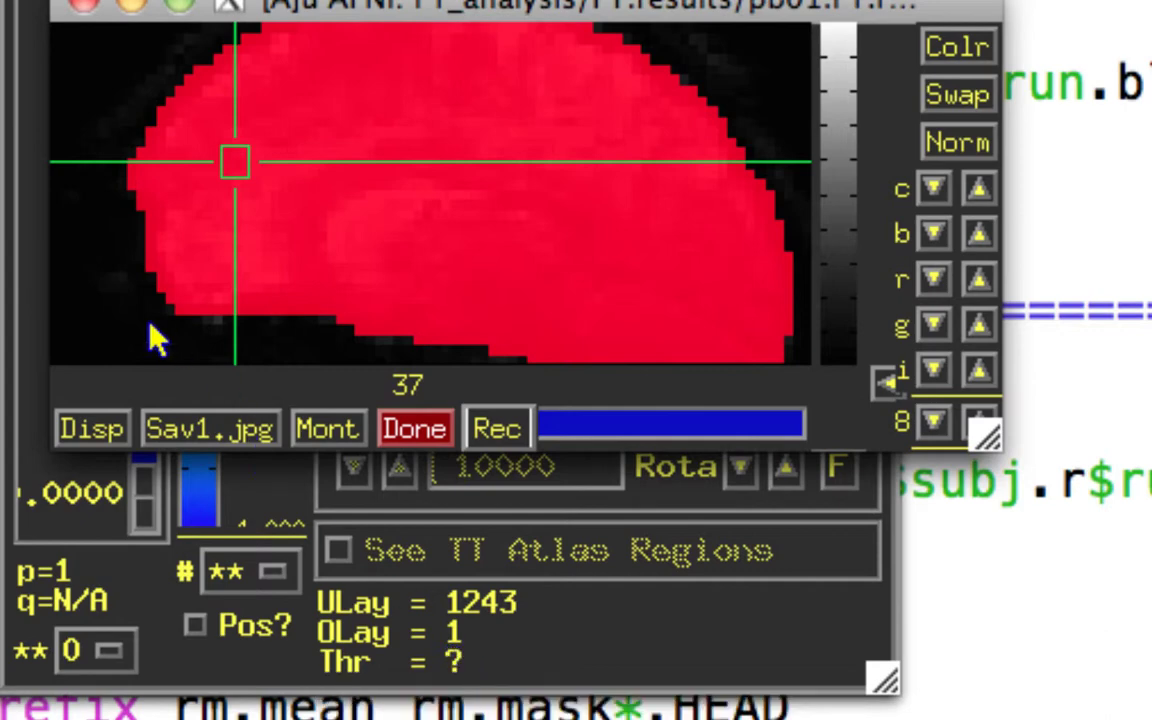
Step: Enlarge the sagittal viewer and lower the mask overlay opacity from 8 to 6
{"action": "left_click", "coordinate": [113, 310]}
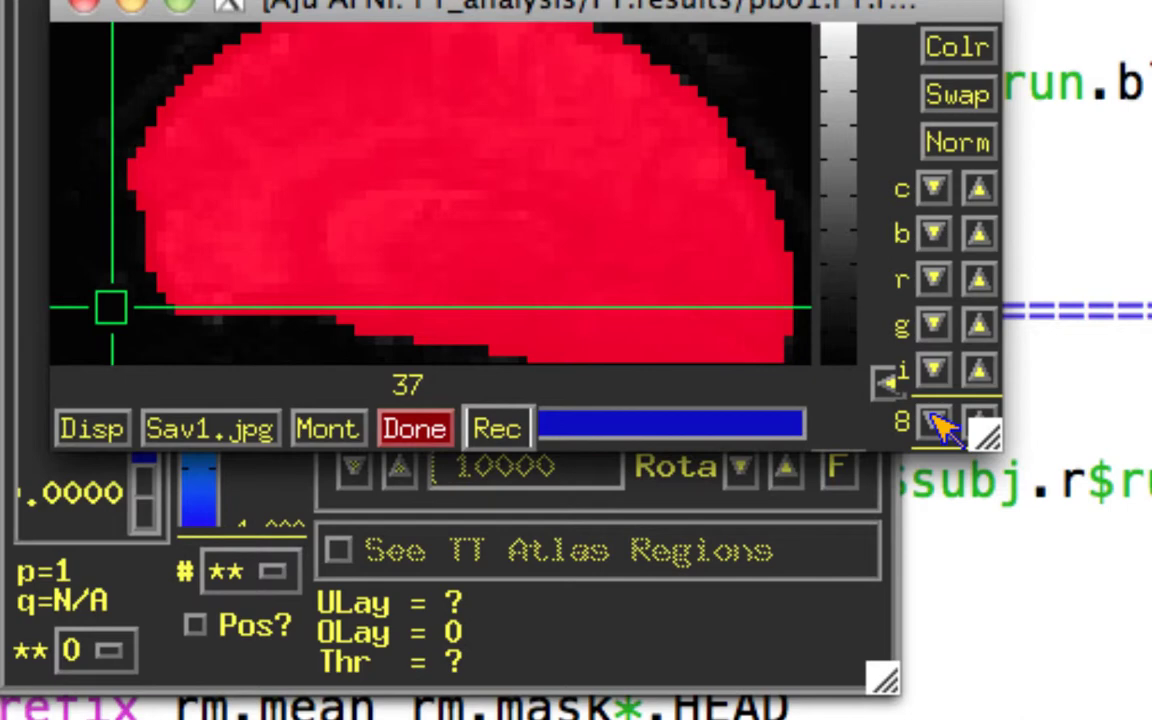
{"action": "left_click_drag", "start_coordinate": [990, 455], "coordinate": [1139, 558]}
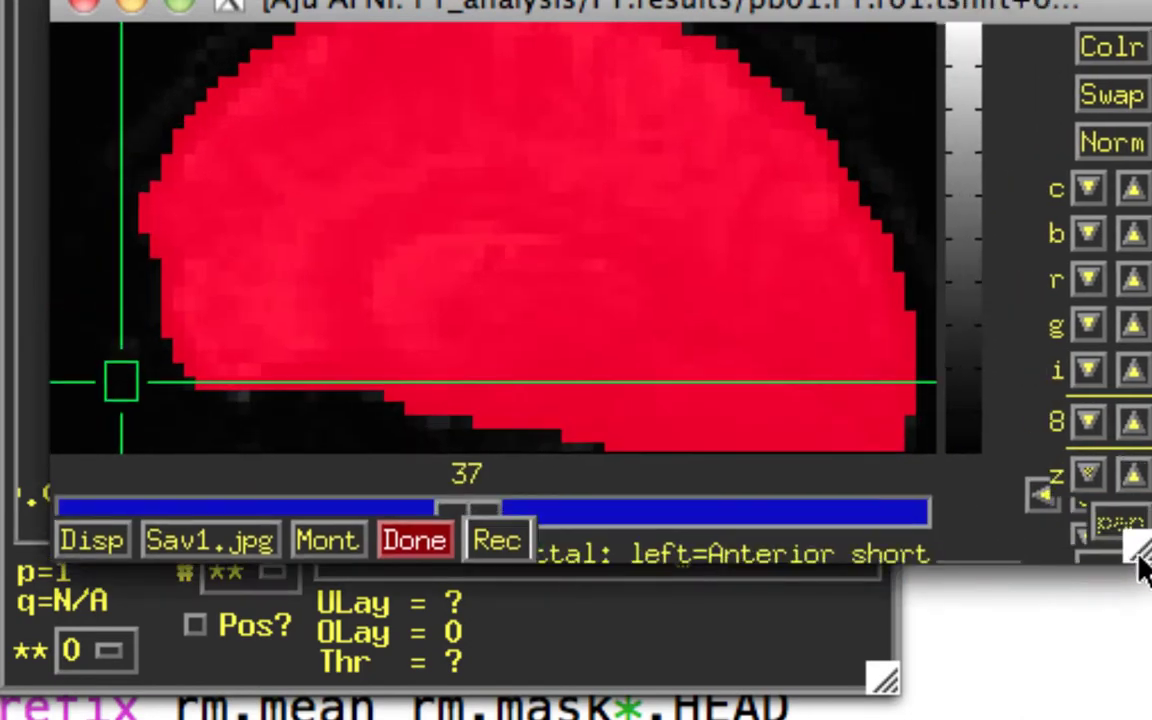
{"action": "left_click", "coordinate": [1088, 421]}
{"action": "left_click", "coordinate": [1088, 421]}
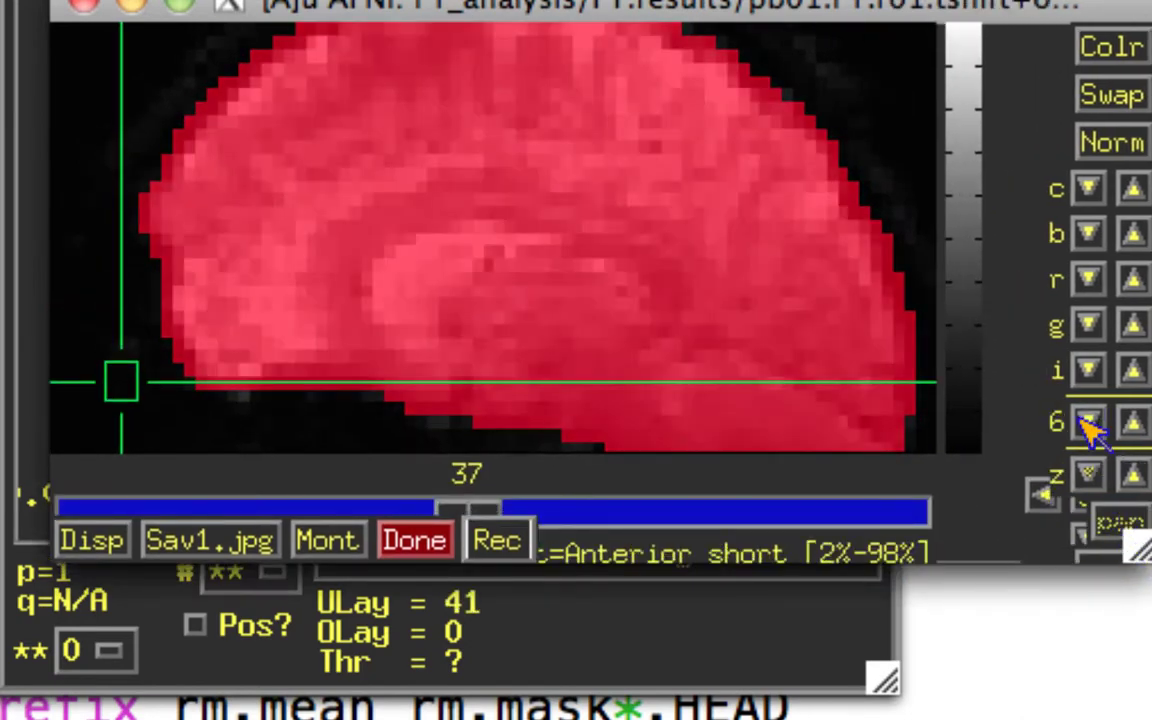
{"action": "left_click", "coordinate": [243, 410]}
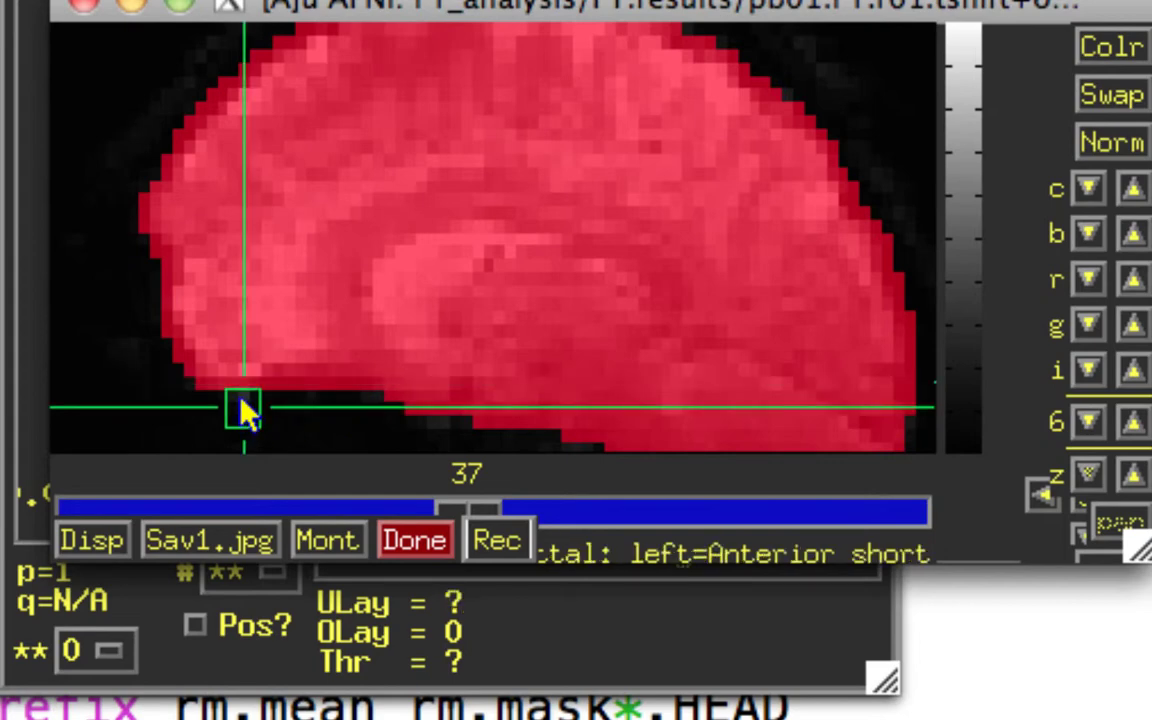
{"action": "left_click", "coordinate": [242, 397]}
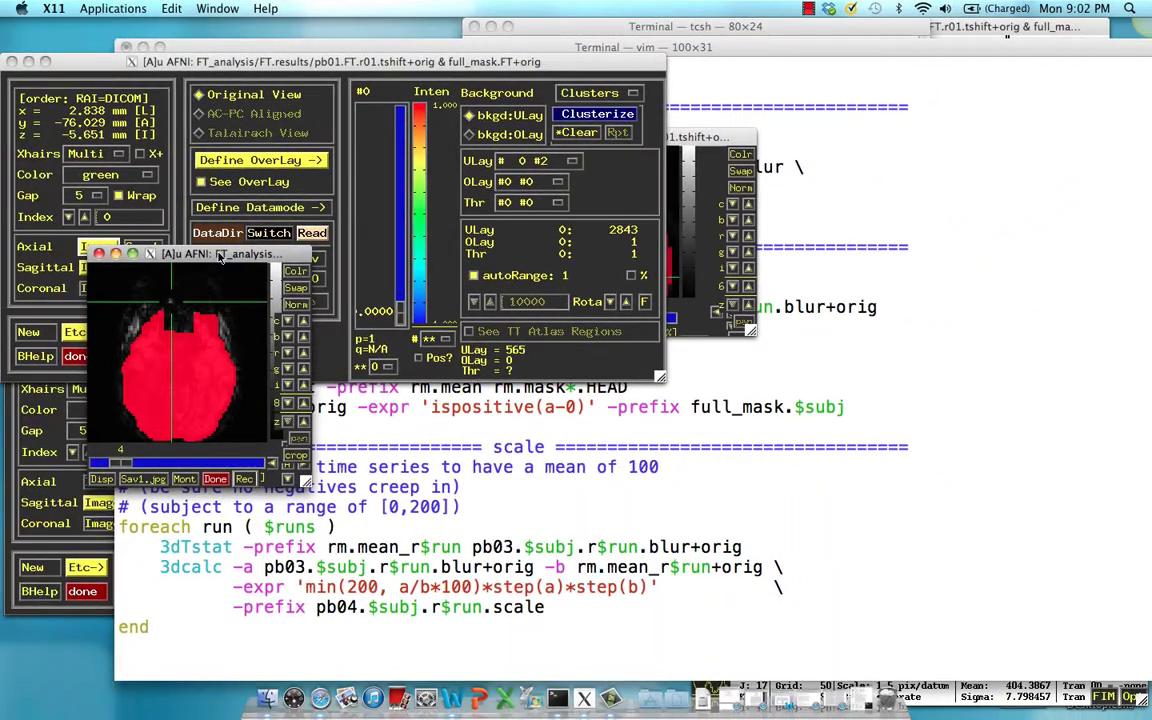
Step: Arrange the sagittal viewer beside the axial viewer, off the controller
{"action": "left_click_drag", "start_coordinate": [198, 255], "coordinate": [489, 277]}
{"action": "left_click", "coordinate": [704, 136]}
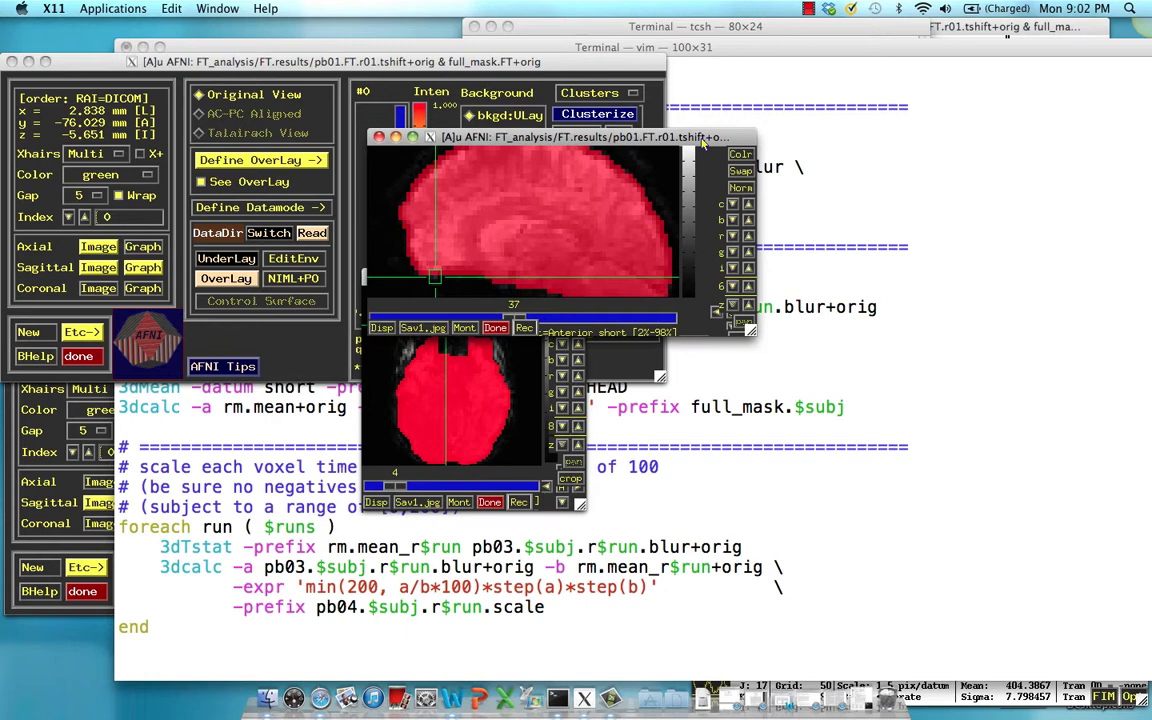
{"action": "left_click", "coordinate": [501, 287]}
{"action": "left_click", "coordinate": [495, 352]}
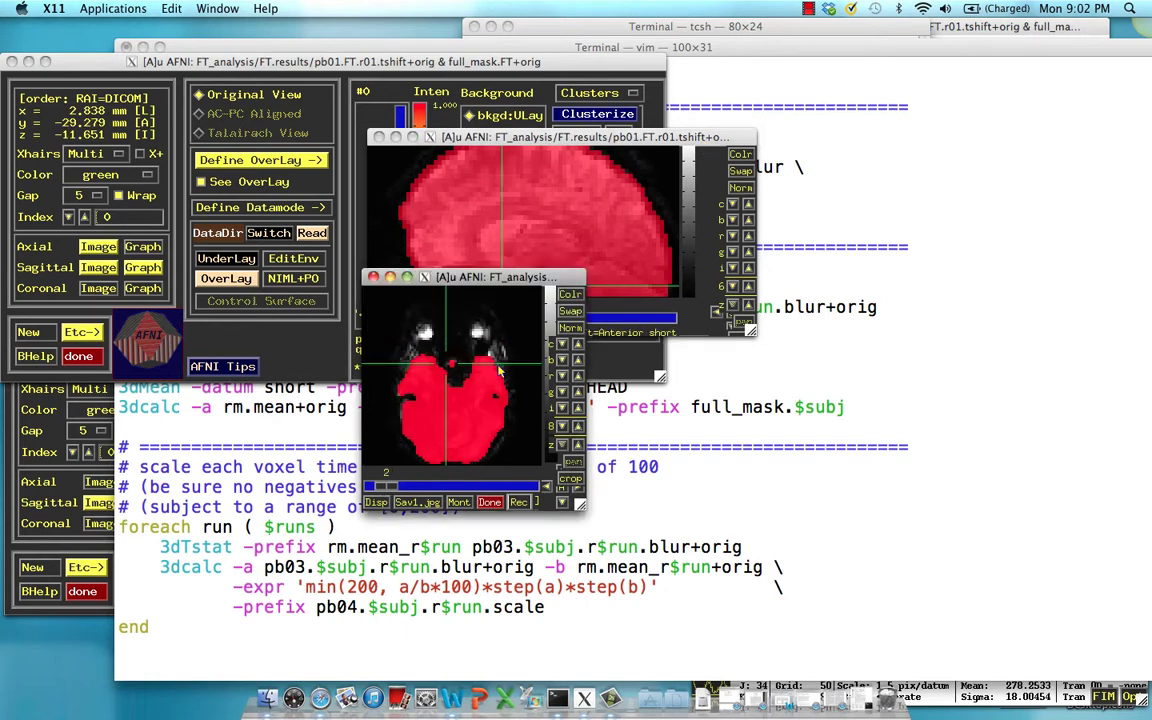
{"action": "left_click", "coordinate": [495, 352]}
{"action": "left_click_drag", "start_coordinate": [600, 136], "coordinate": [842, 209]}
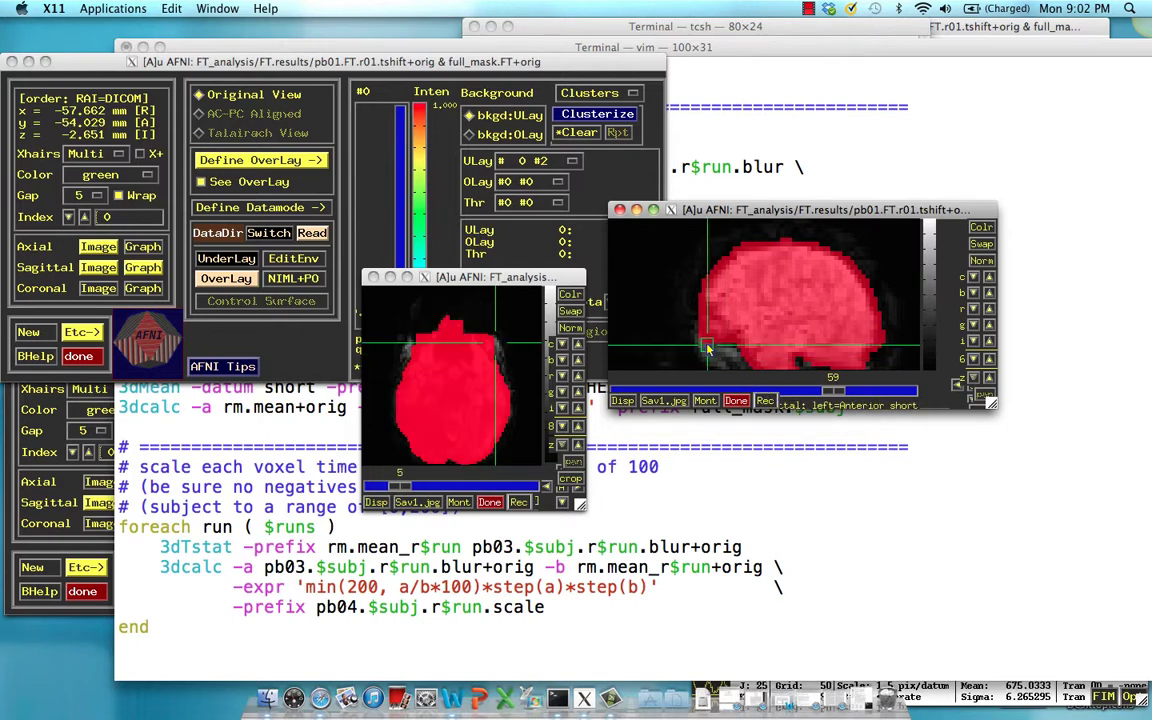
Step: Step through sagittal and axial slices to check the mask, then list the underlay datasets
{"action": "left_click", "coordinate": [728, 357]}
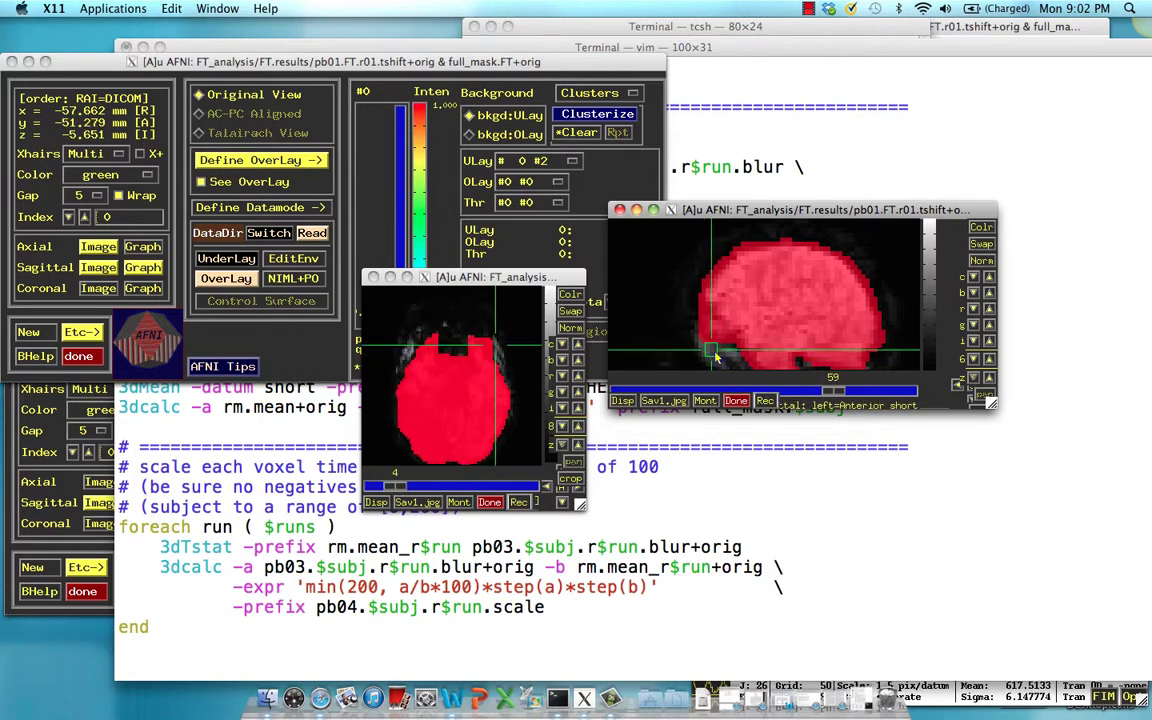
{"action": "left_click", "coordinate": [731, 370]}
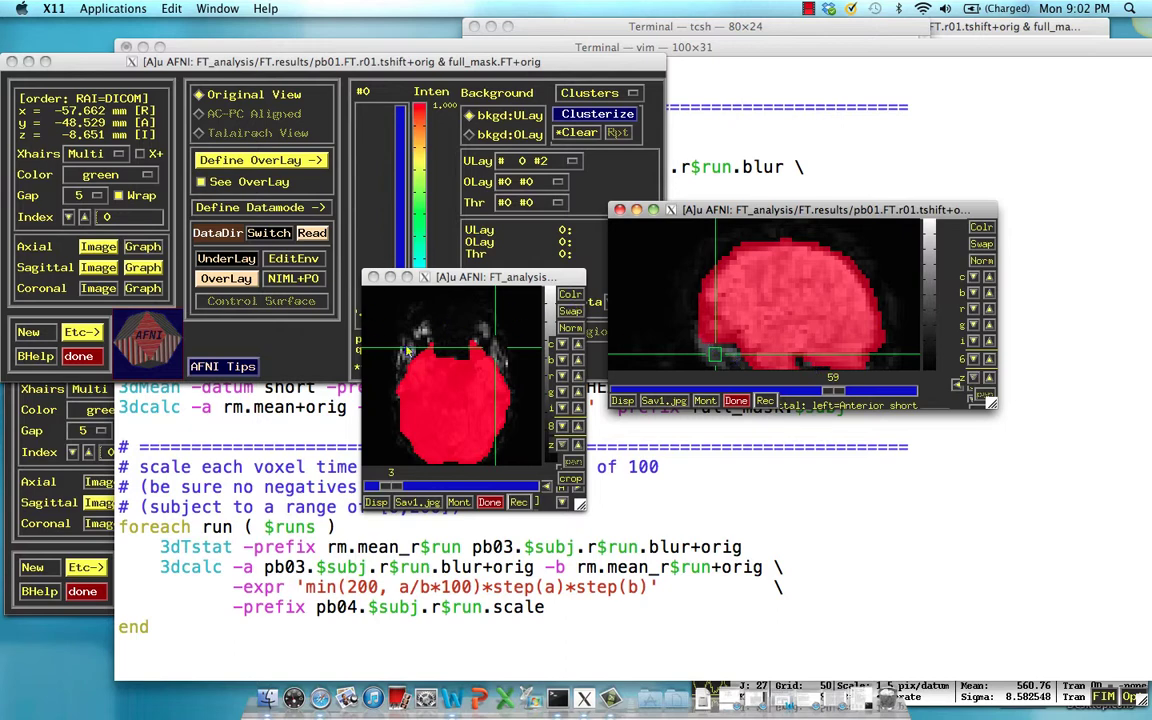
{"action": "left_click", "coordinate": [366, 321]}
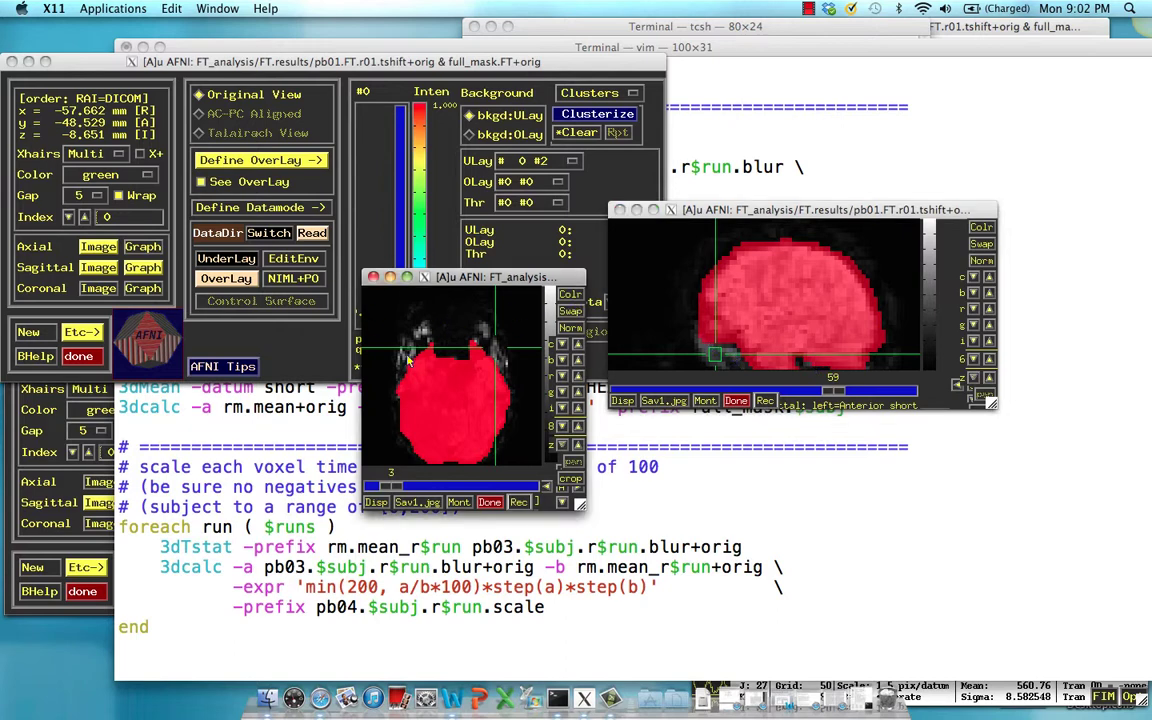
{"action": "left_click", "coordinate": [752, 364]}
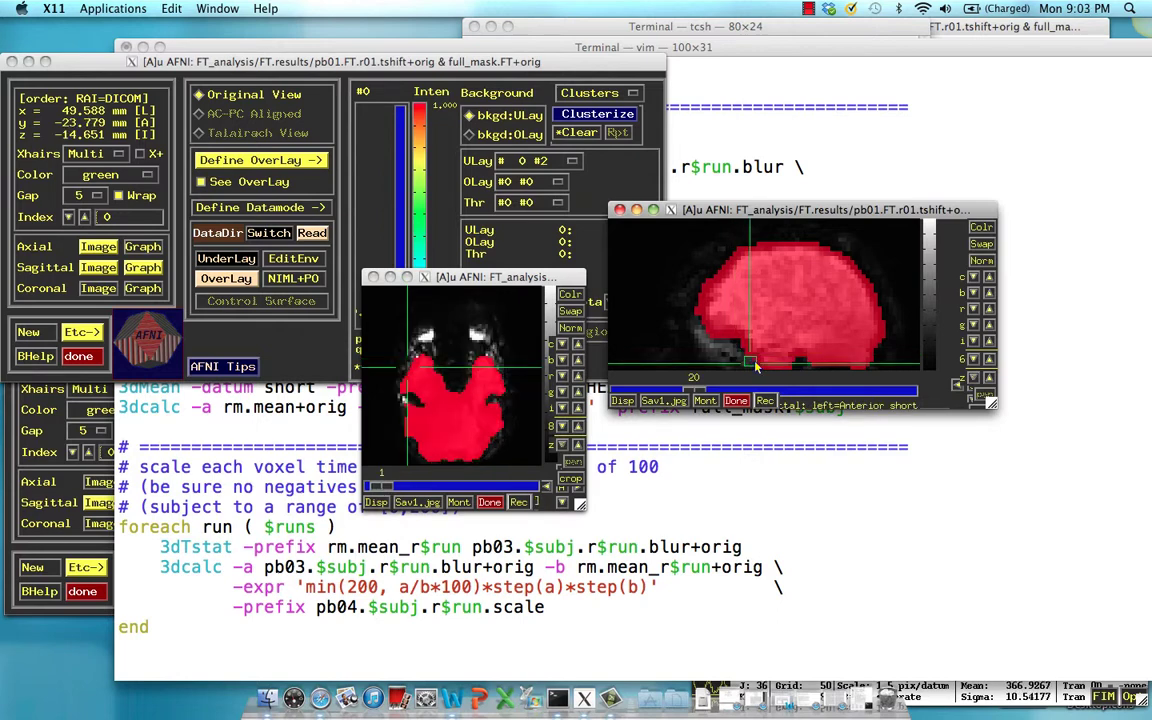
{"action": "left_click", "coordinate": [765, 362]}
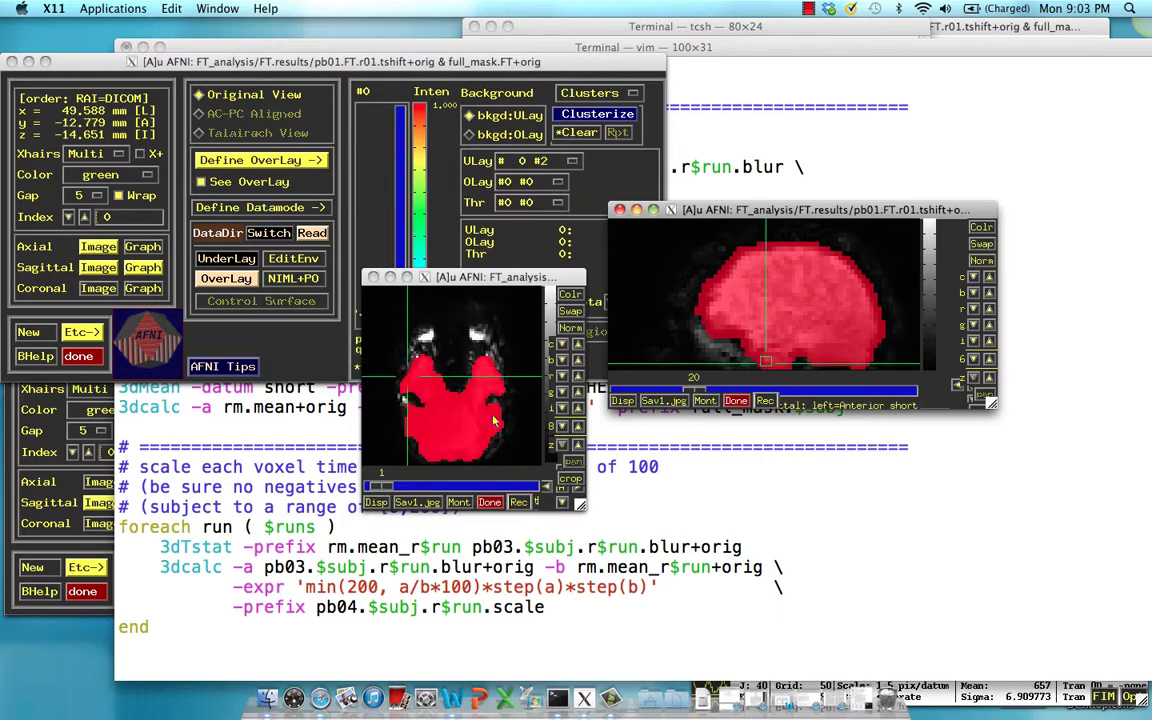
{"action": "left_click", "coordinate": [407, 400]}
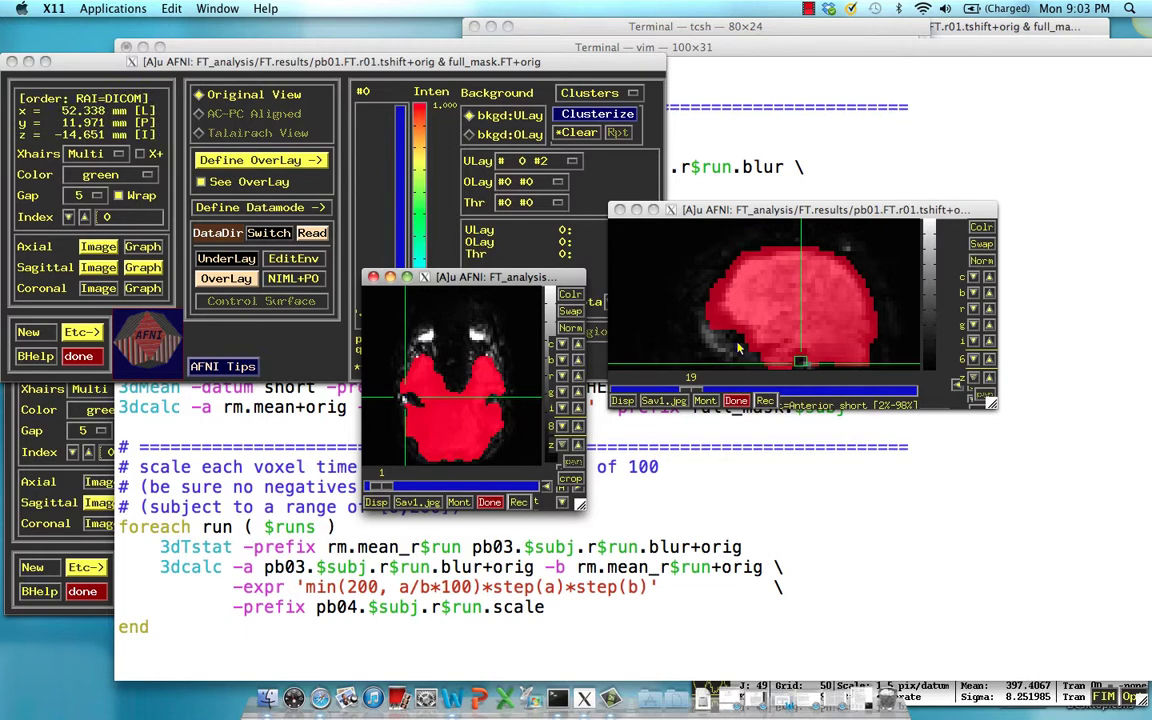
{"action": "left_click", "coordinate": [806, 363]}
{"action": "left_click", "coordinate": [773, 345]}
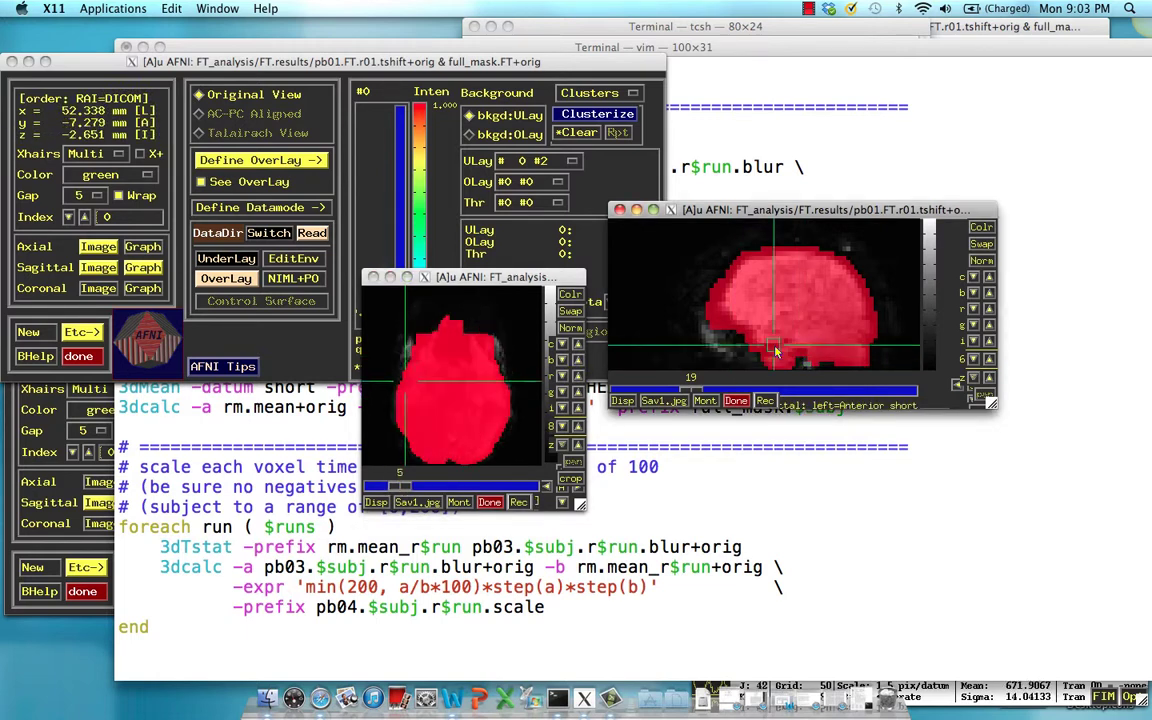
{"action": "left_click", "coordinate": [215, 258]}
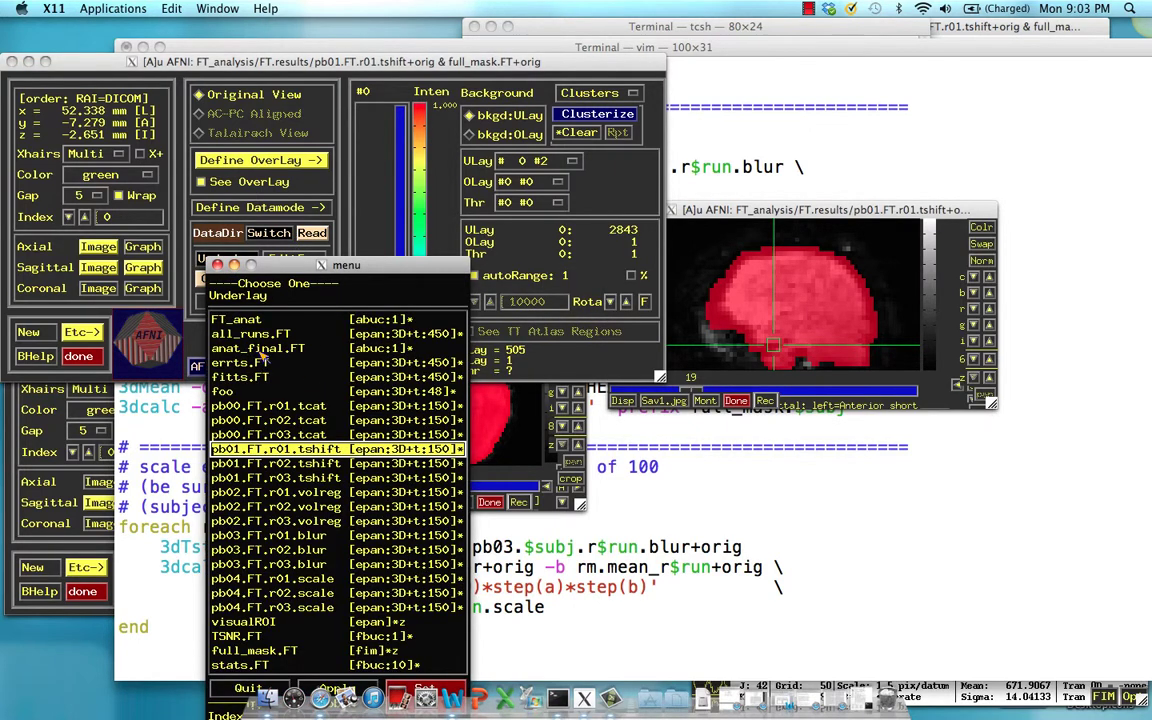
Step: Switch the underlay to anat_final.FT beneath the red full_mask overlay
{"action": "left_click", "coordinate": [258, 350]}
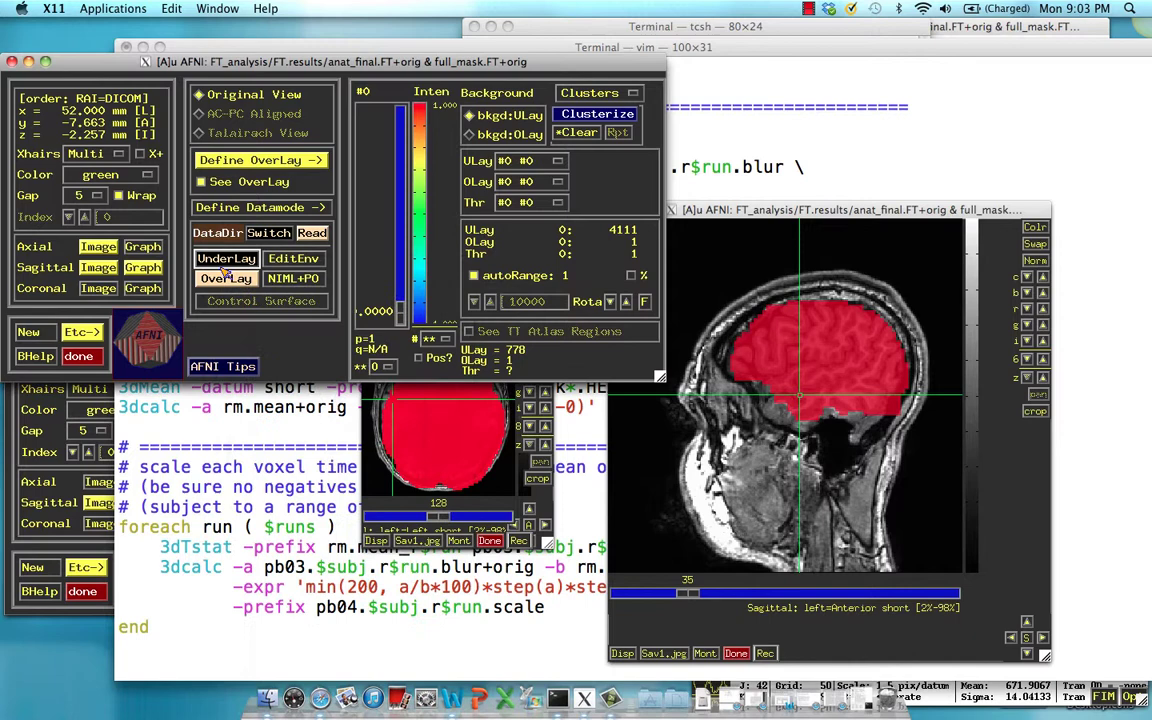
{"action": "left_click", "coordinate": [732, 410]}
{"action": "left_click", "coordinate": [793, 409]}
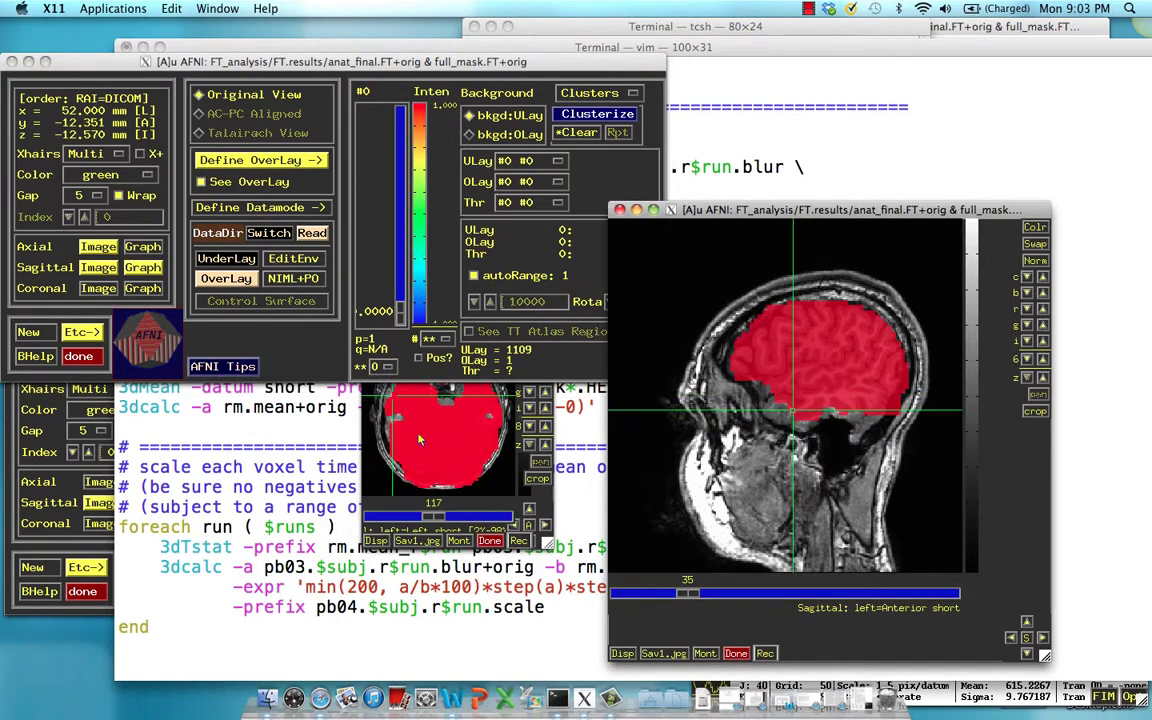
Step: Step through axial slices below, inside and at the base of the mask
{"action": "left_click", "coordinate": [412, 418]}
{"action": "left_click", "coordinate": [783, 415]}
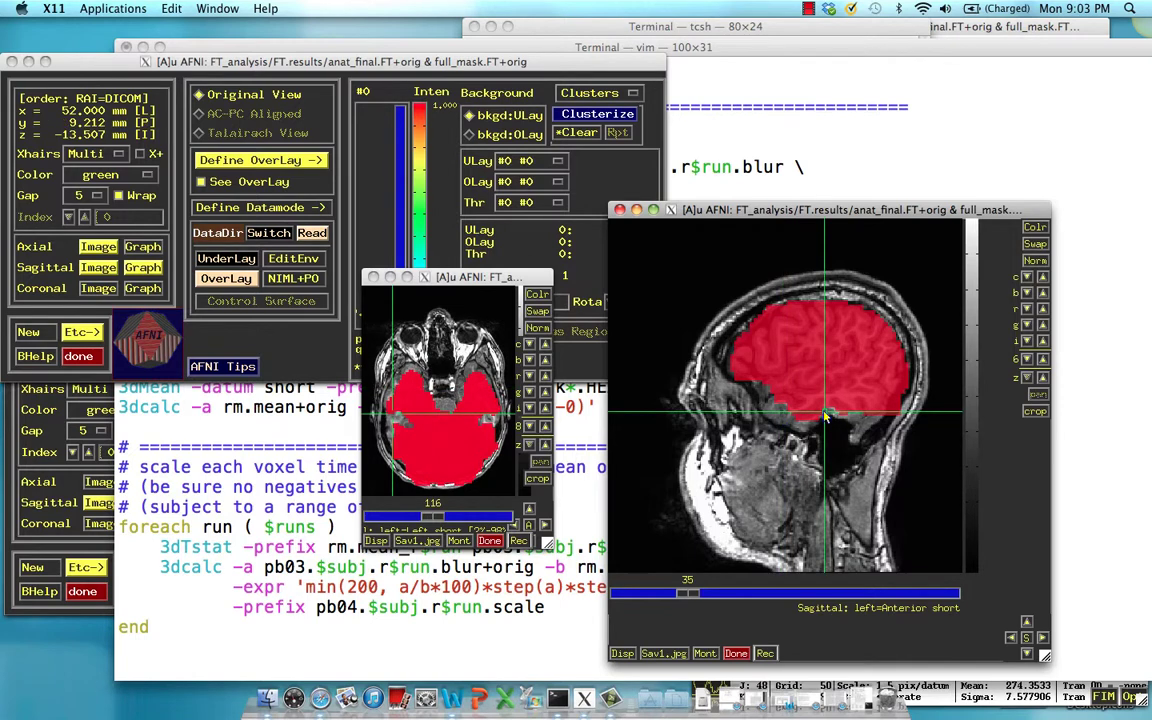
{"action": "left_click", "coordinate": [826, 413]}
{"action": "left_click", "coordinate": [797, 427]}
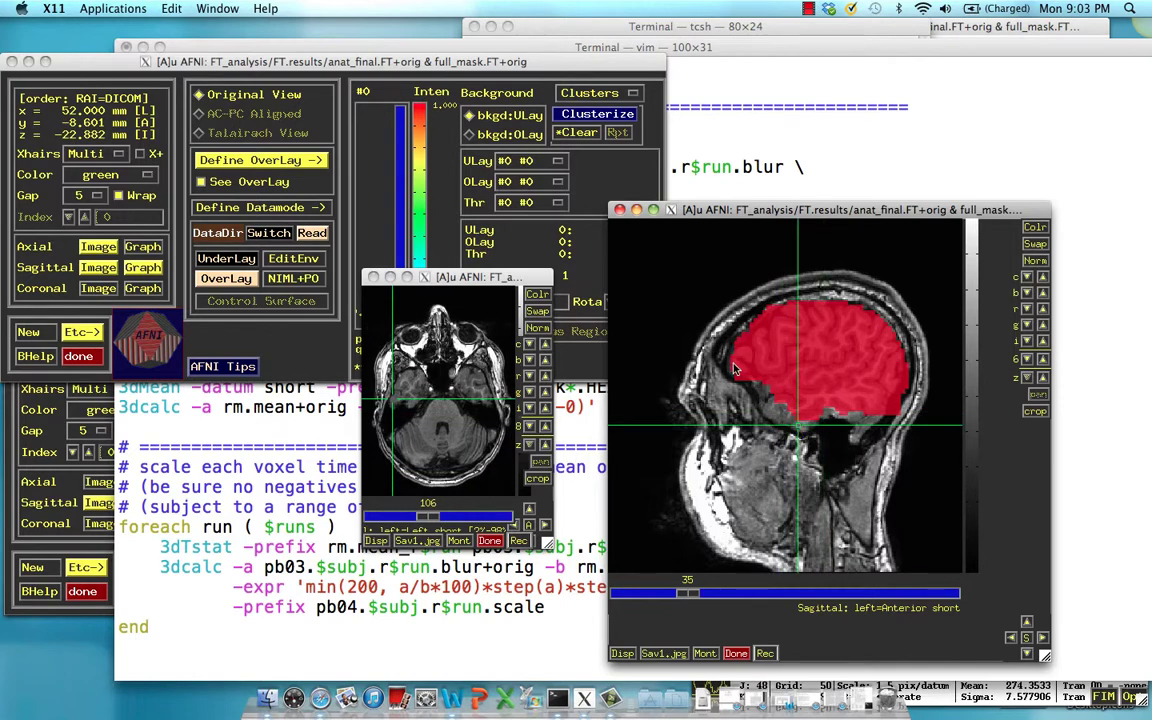
{"action": "left_click", "coordinate": [766, 393]}
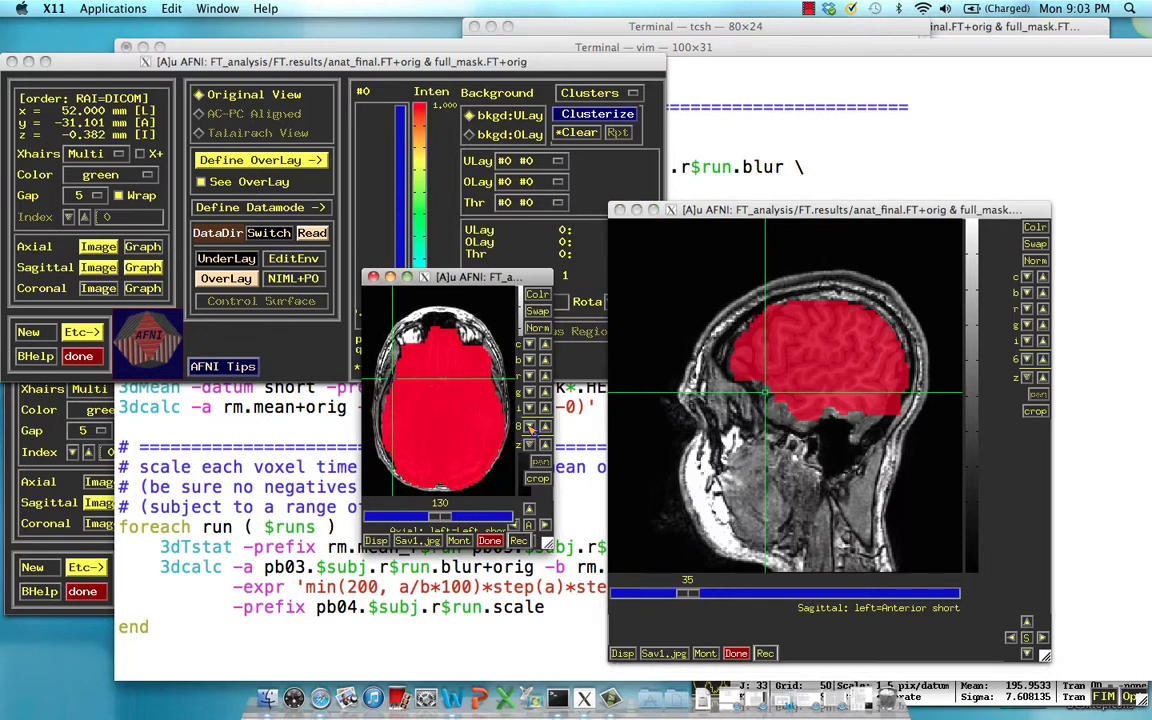
{"action": "left_click", "coordinate": [779, 418]}
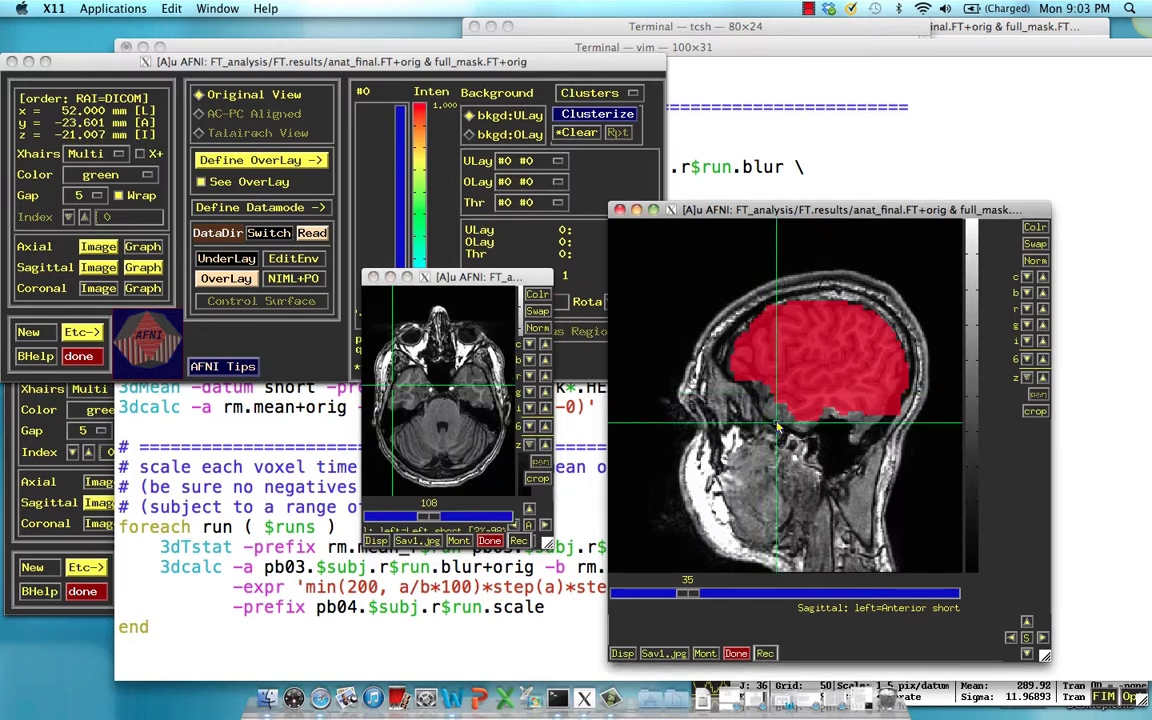